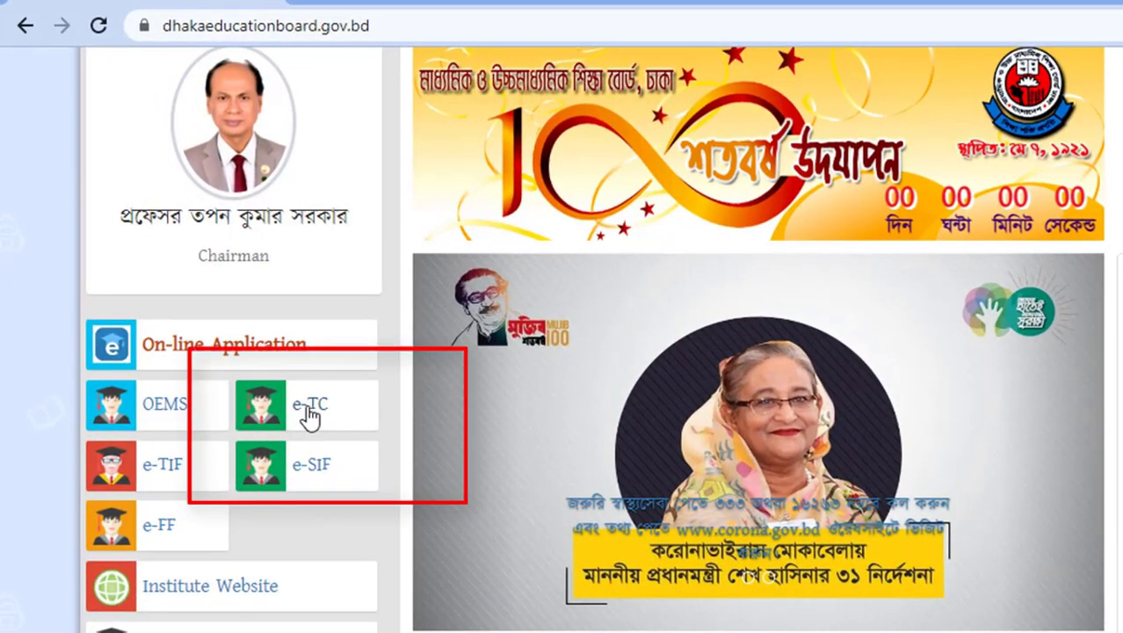
Step: Open the e-TC transfer certificate form and scroll to its INFORMATION section
left_click(310, 419)
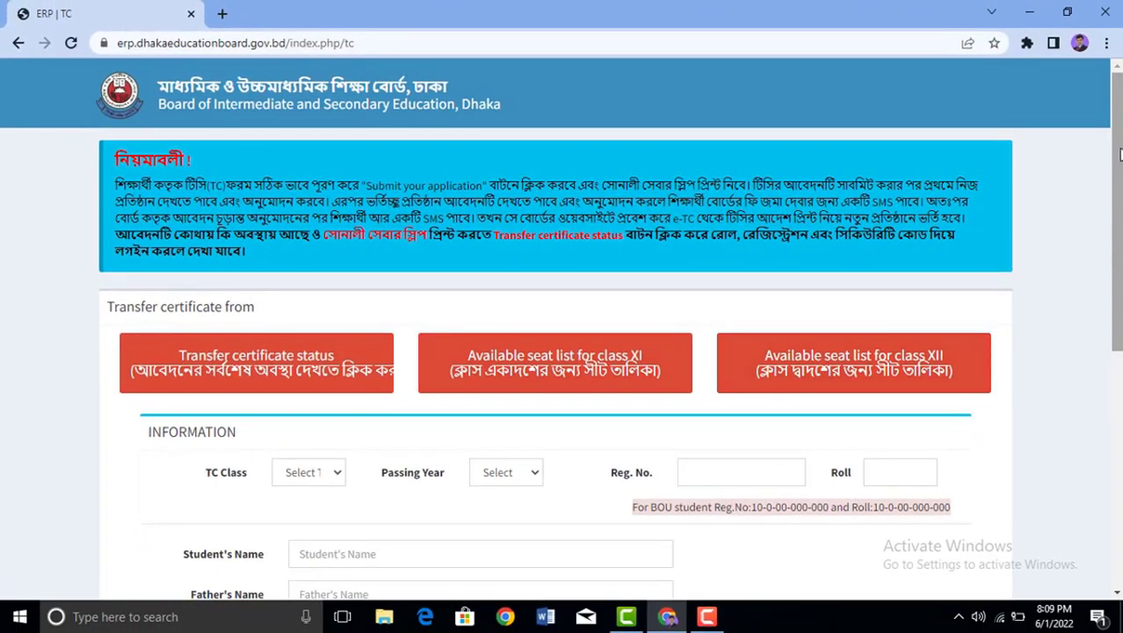
scroll(917, 355, "down", 1)
scroll(610, 329, "down", 1)
scroll(610, 328, "up", 2)
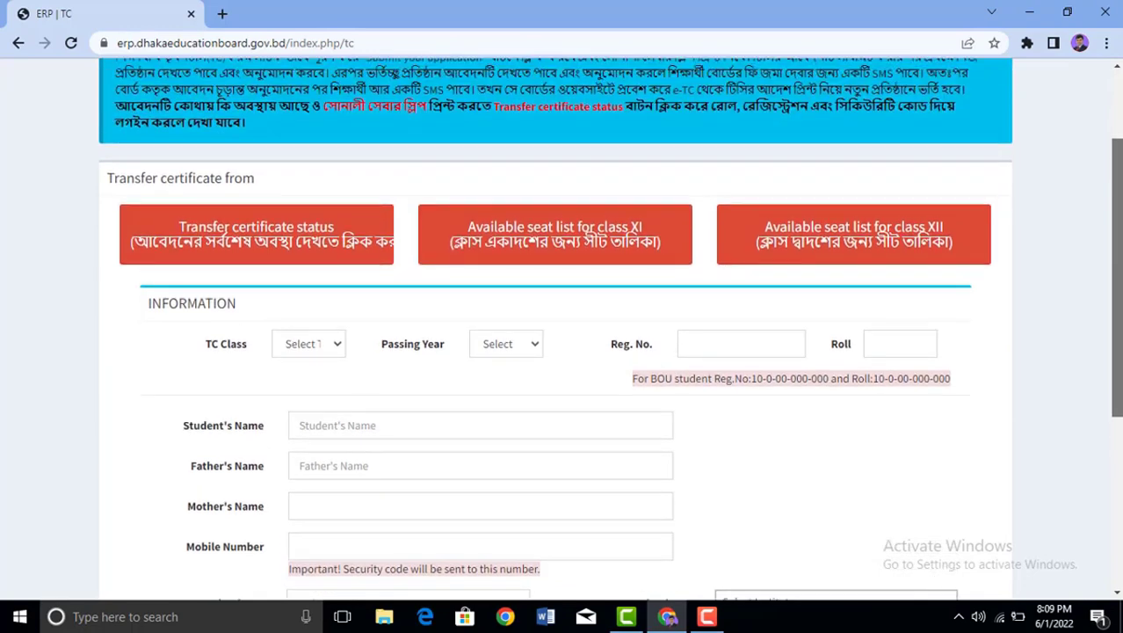
scroll(276, 388, "down", 1)
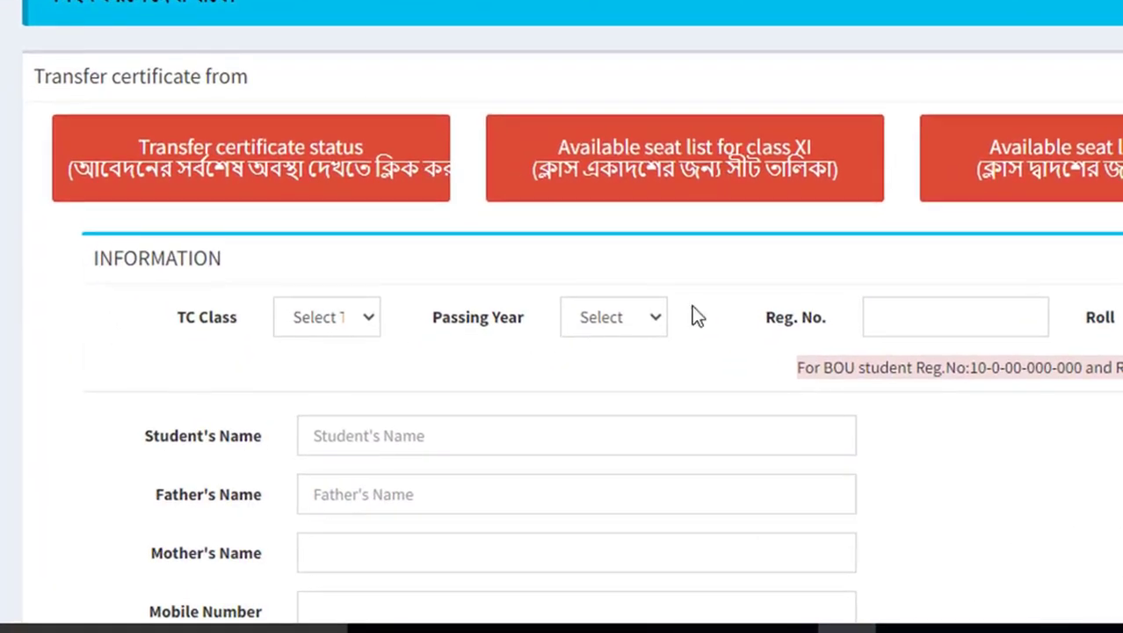
Step: Set TC Class to ELEVEN and SSC Passing Year to 2021
left_click(367, 318)
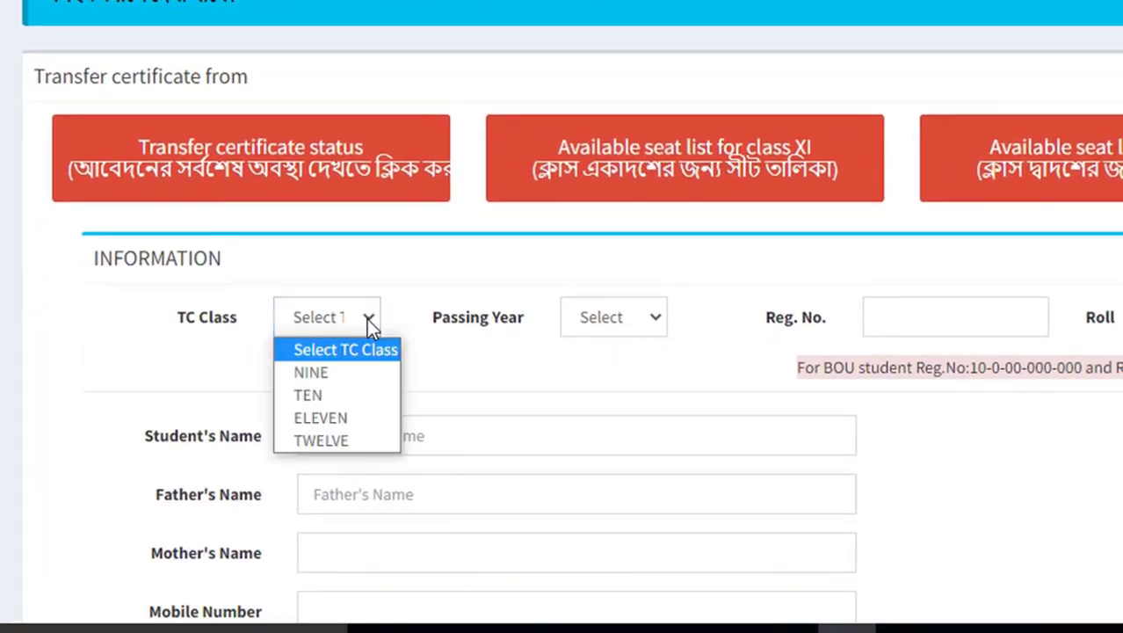
left_click(337, 417)
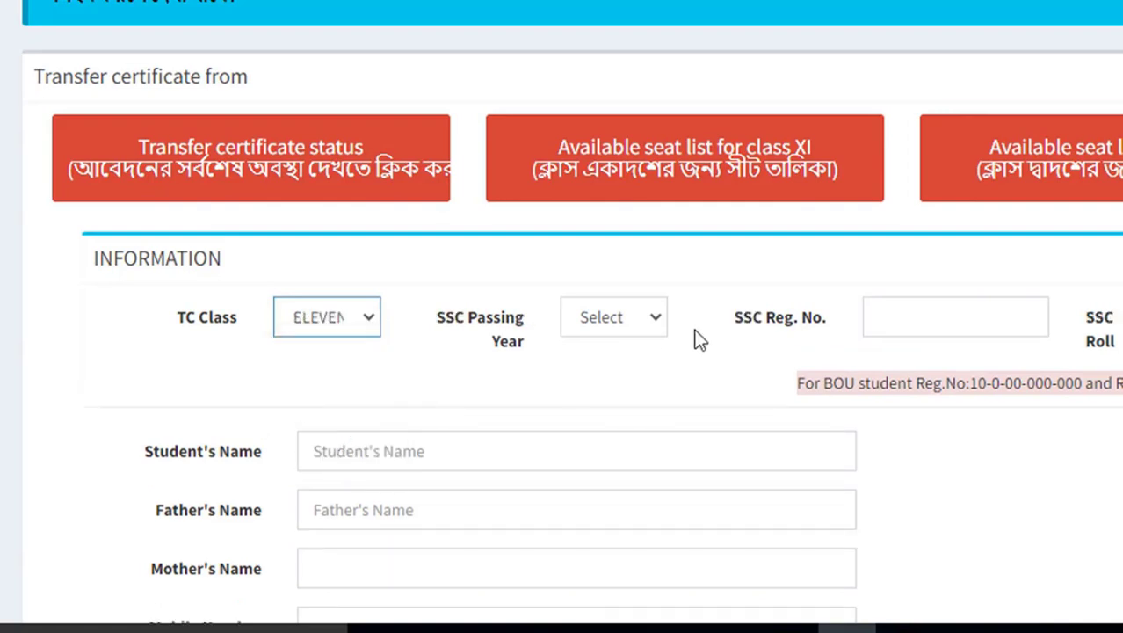
left_click(644, 324)
left_click(629, 397)
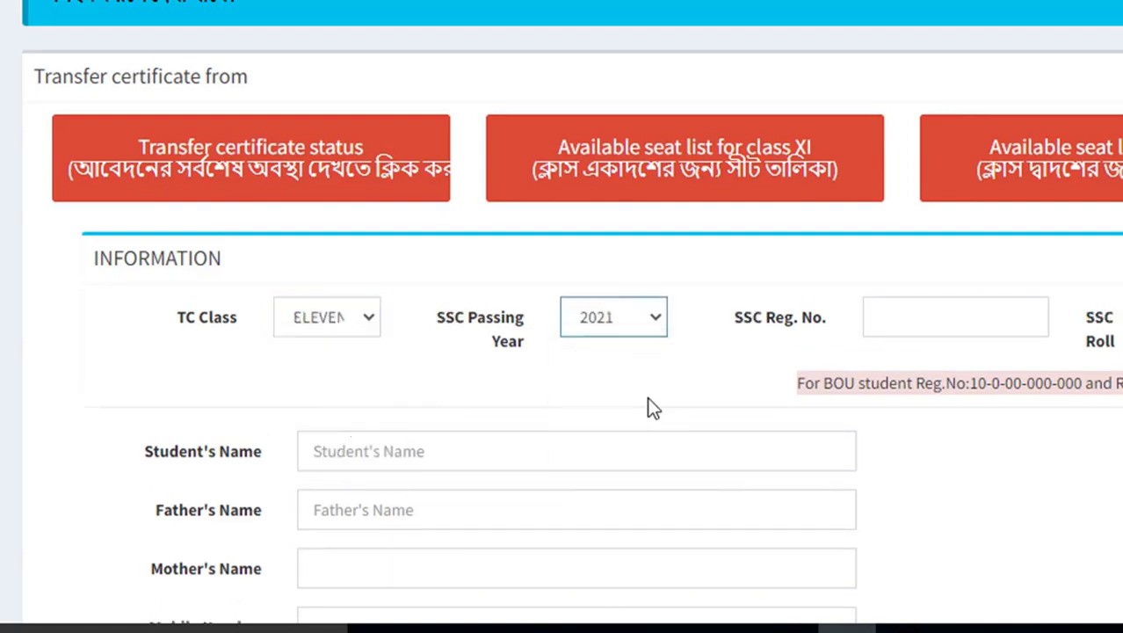
left_click(895, 319)
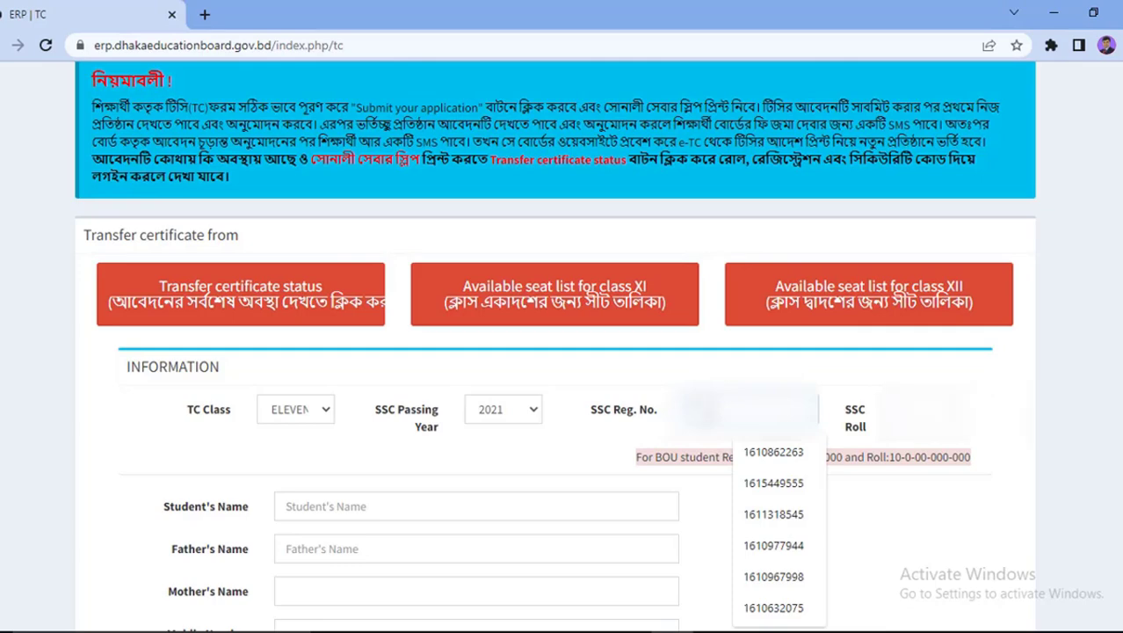
Step: Load the student's details from the SSC registration and roll, then start the mobile number
key("Return")
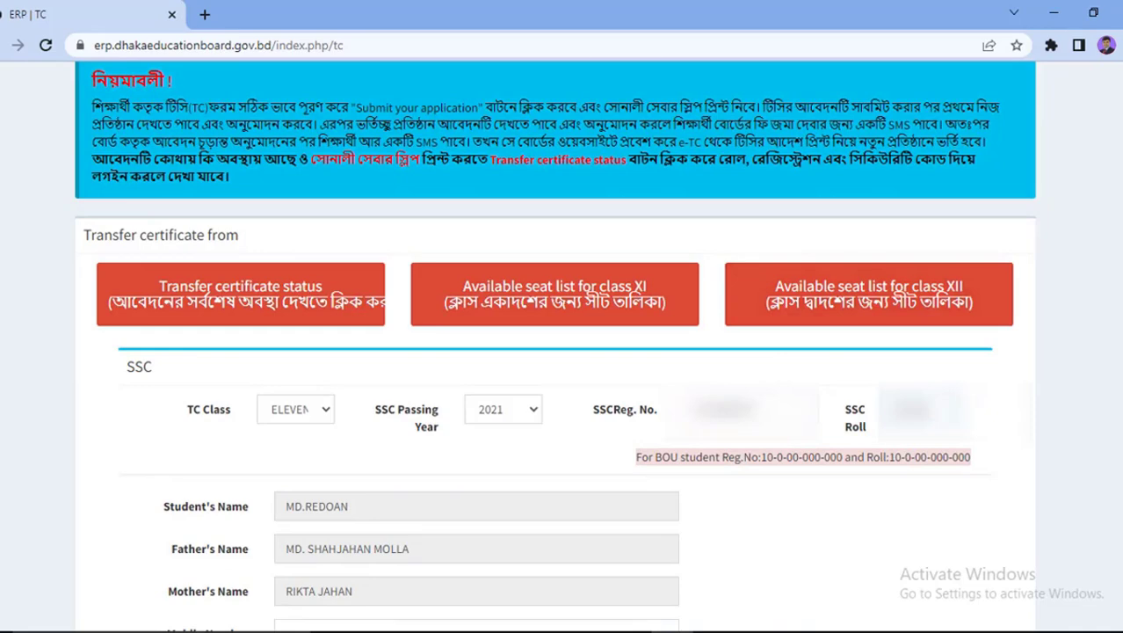
scroll(561, 351, "down", 4)
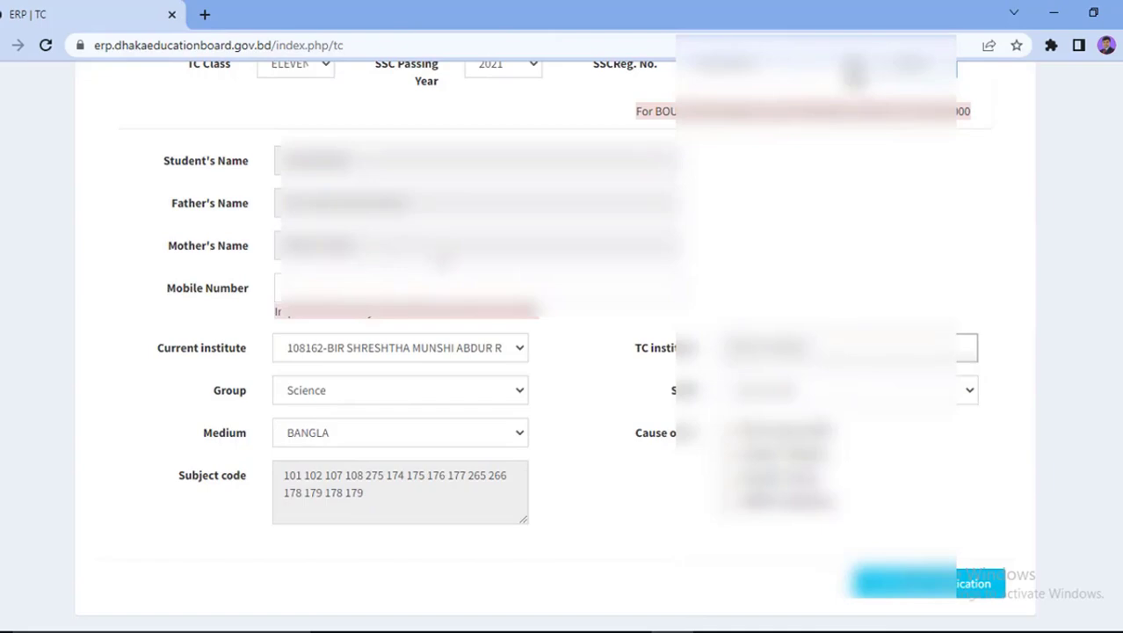
left_click(323, 287)
type("01")
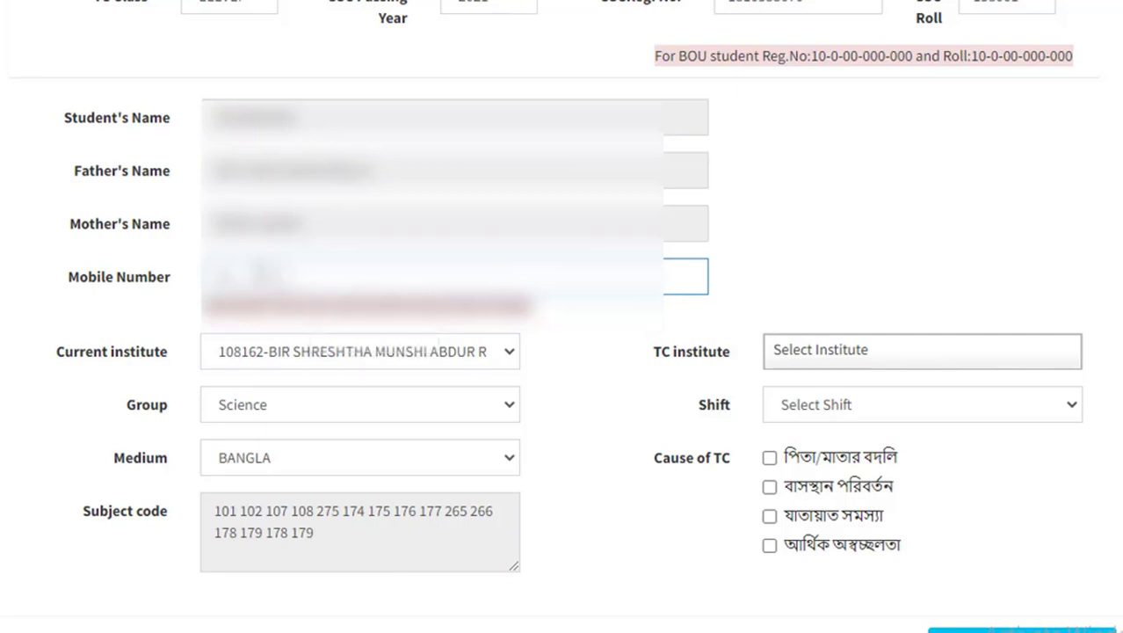
Step: Dismiss the autofill suggestion and finish the student's mobile number, correcting its last digit
left_click(263, 277)
left_click(253, 275)
type("1711245")
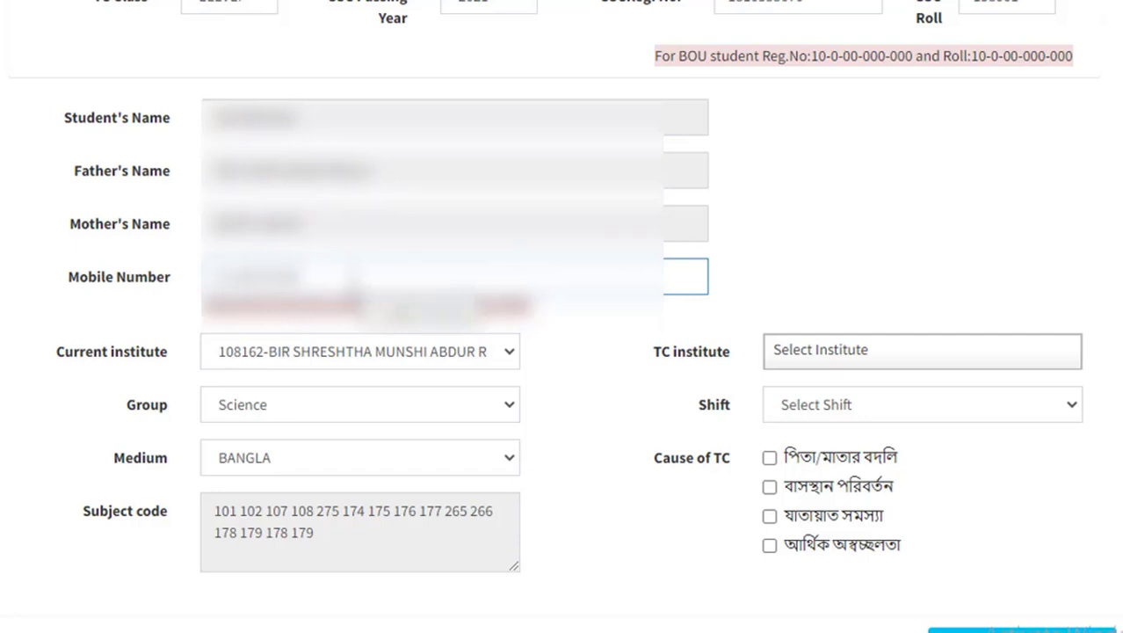
key("BackSpace")
key("BackSpace")
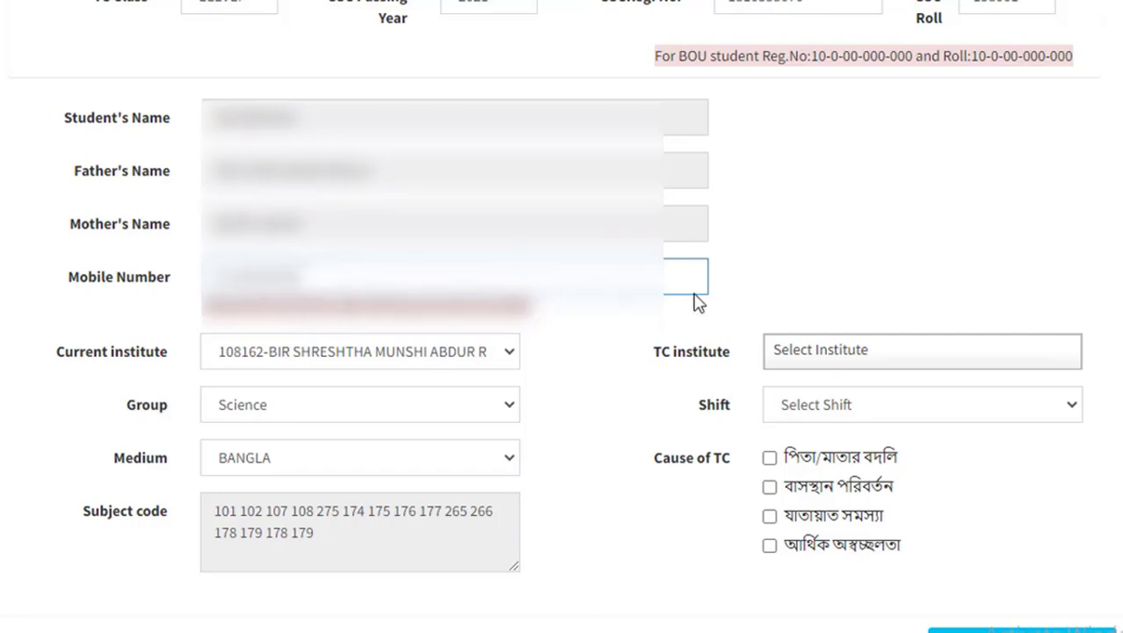
left_click(722, 297)
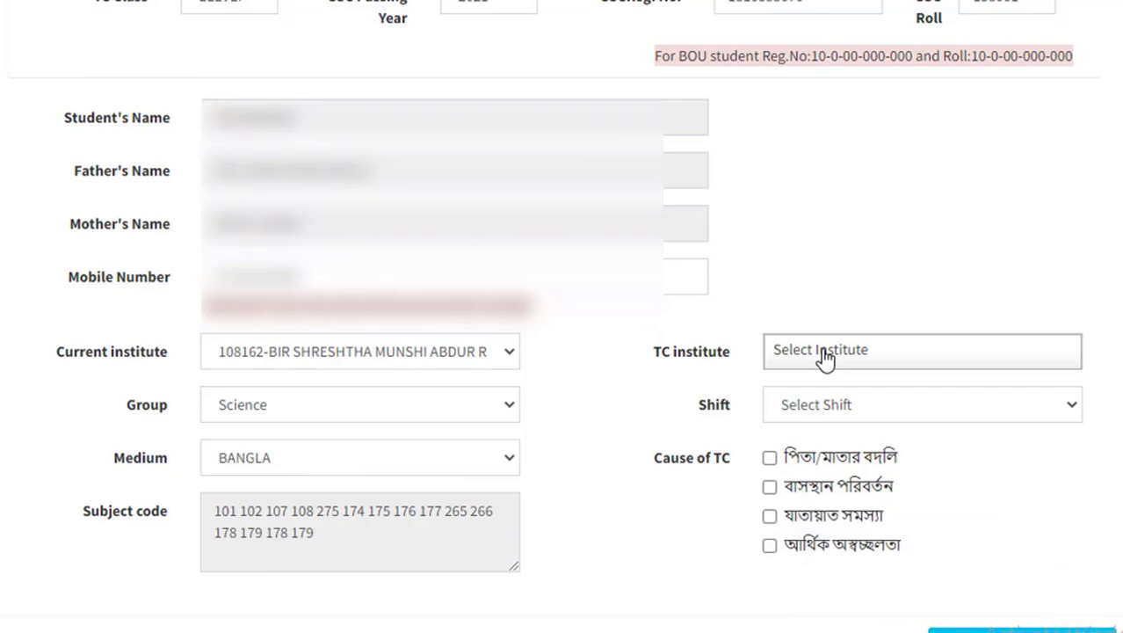
Step: Choose 108795-GOVT. YASIN COLLEGE as TC institute and tick বাসস্থান পরিবর্তন (residence change) as cause
left_click(913, 353)
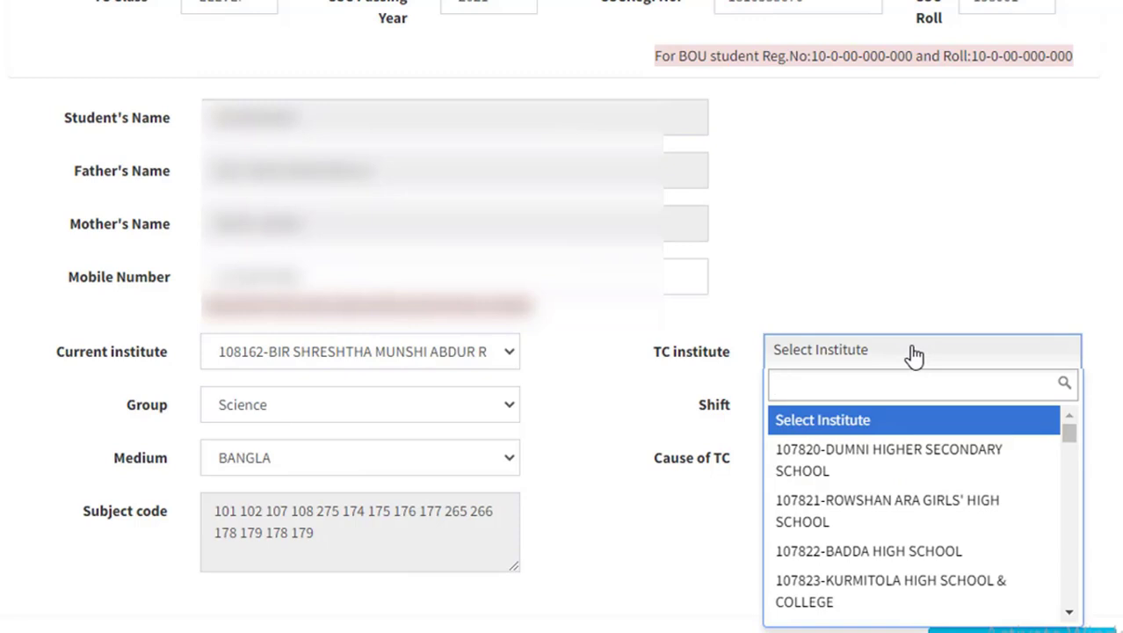
type("yasin")
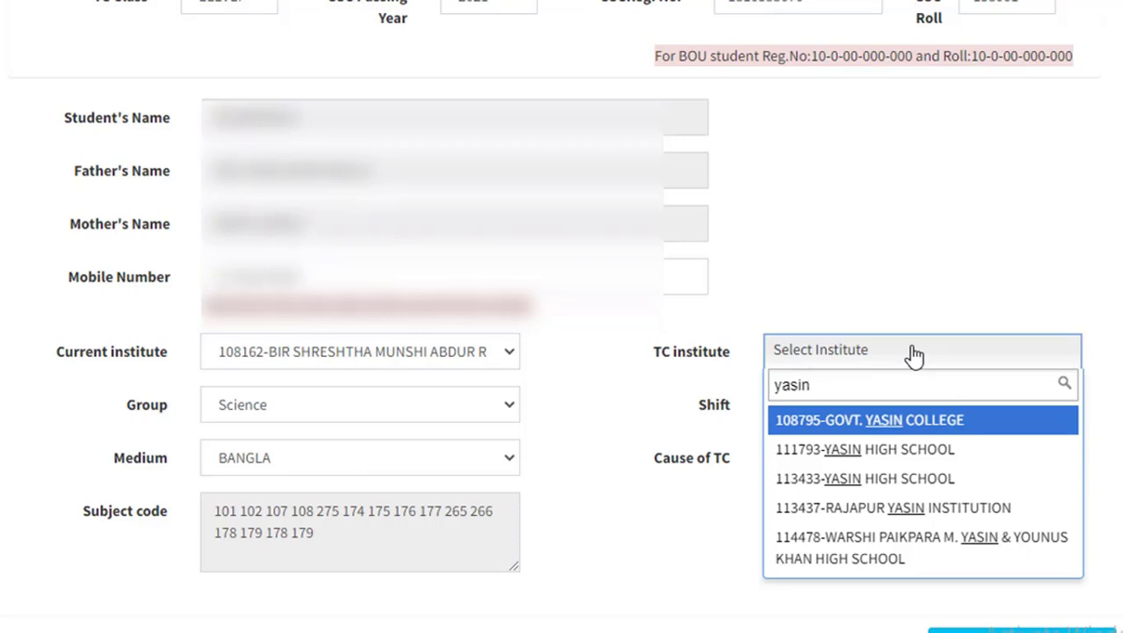
key("Return")
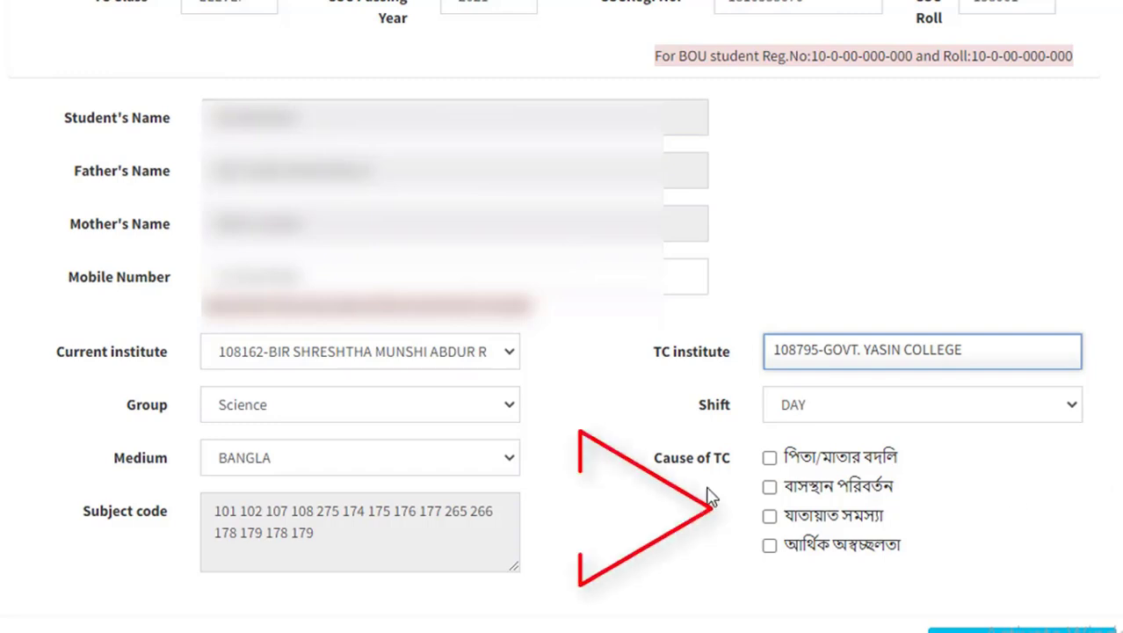
left_click(770, 486)
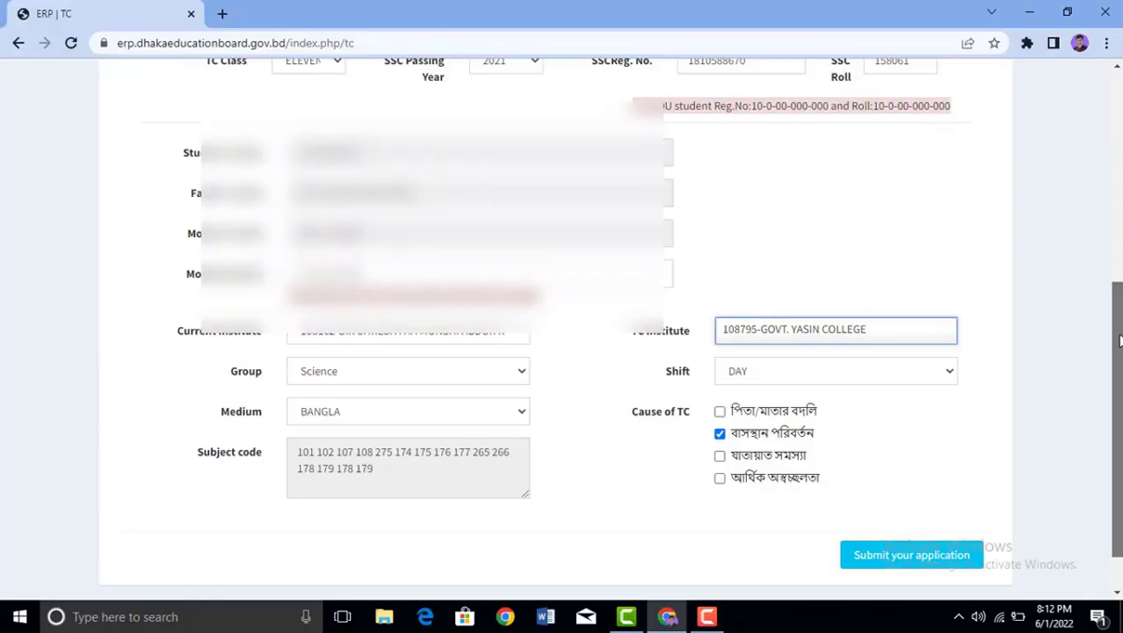
Step: Review the filled-in form and submit the Class XI transfer certificate application
scroll(1119, 341, "down", 1)
scroll(562, 334, "up", 3)
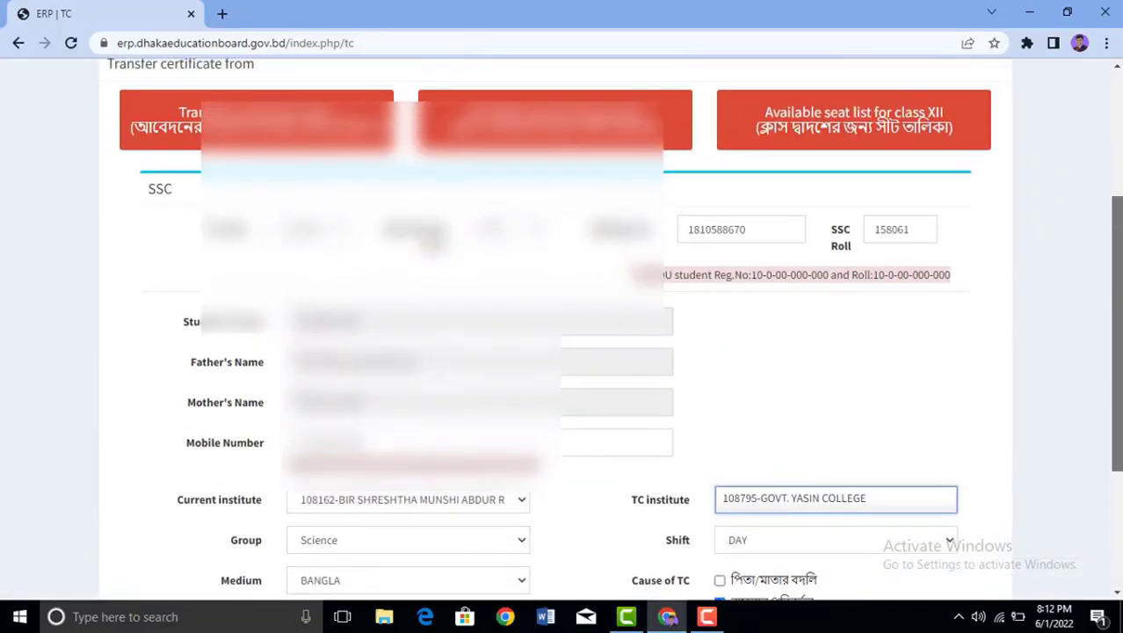
scroll(562, 334, "down", 1)
scroll(562, 334, "down", 1)
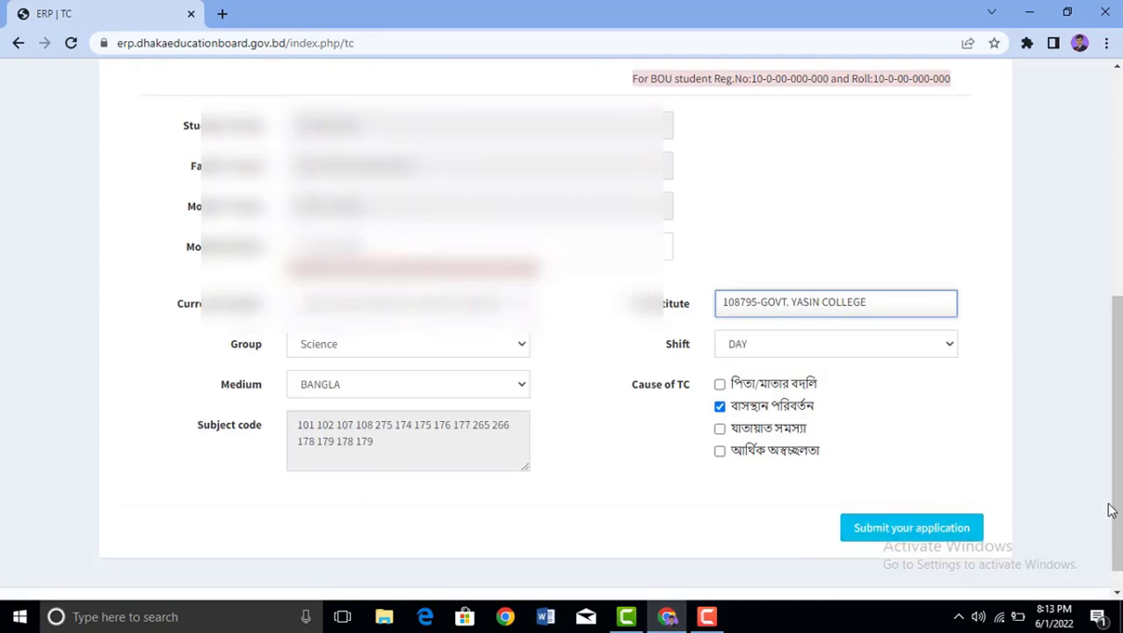
scroll(1102, 511, "down", 1)
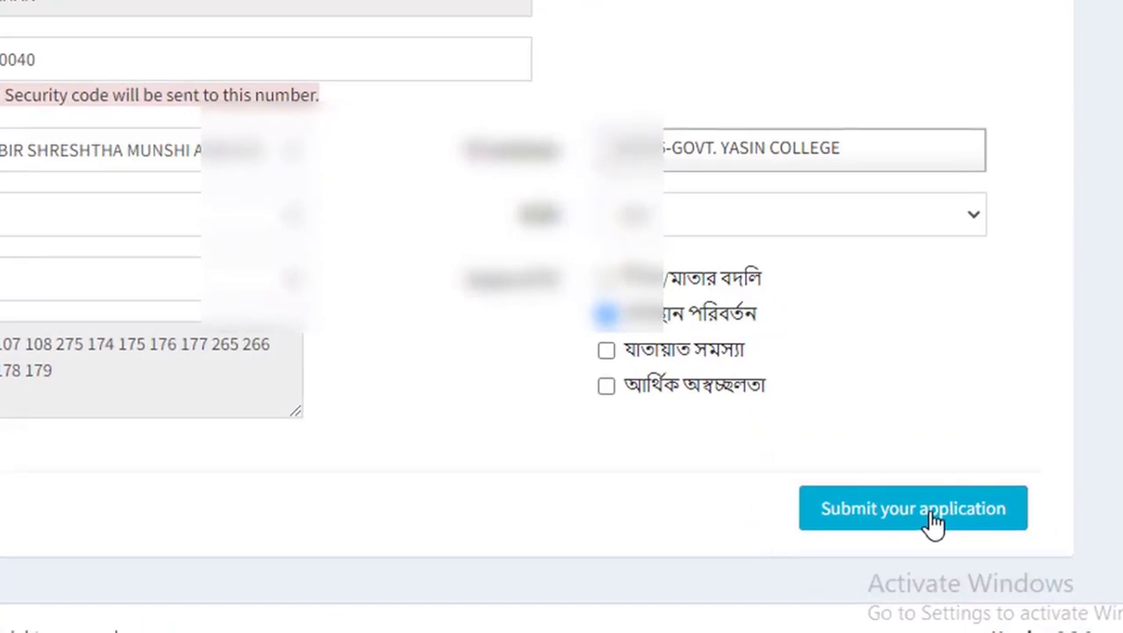
left_click(933, 520)
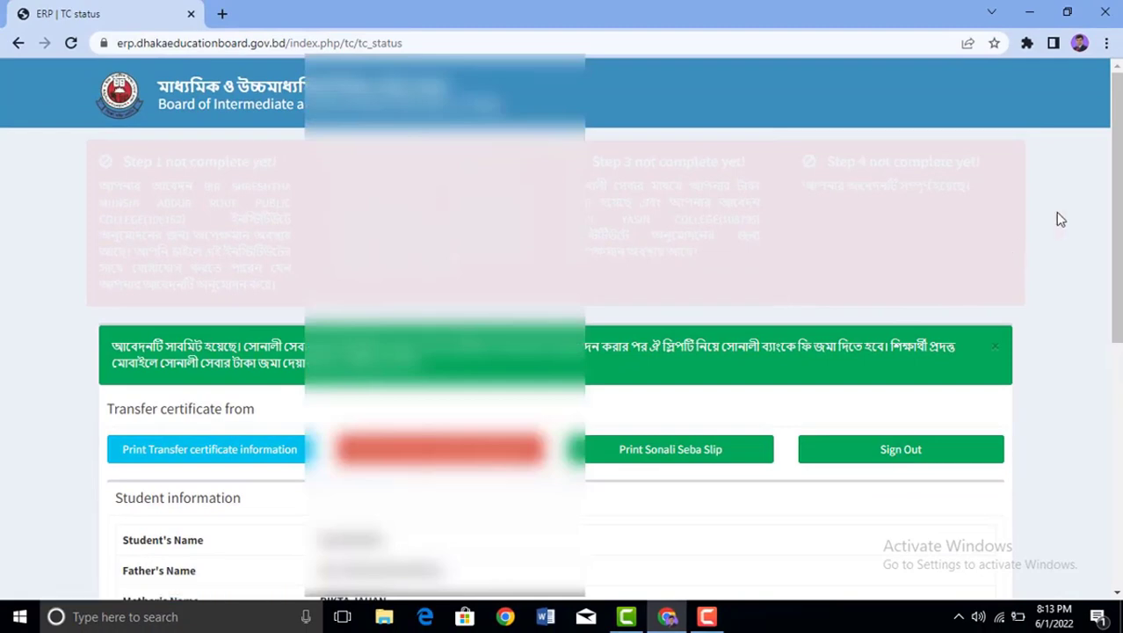
left_click_drag(1116, 158, 1115, 275)
scroll(563, 325, "down", 2)
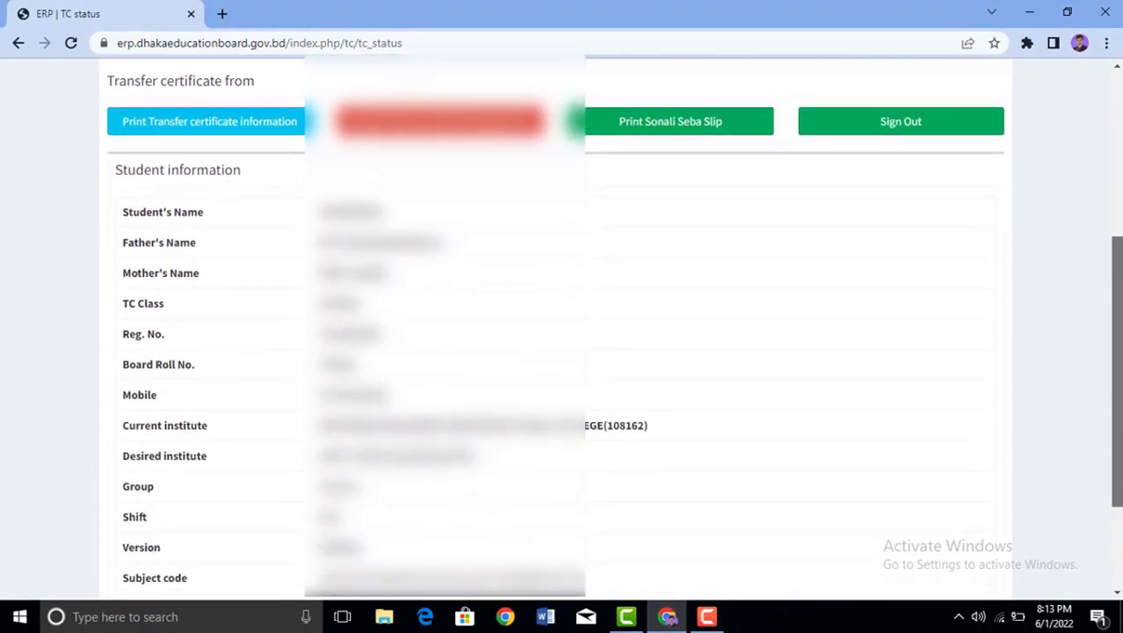
scroll(563, 326, "down", 2)
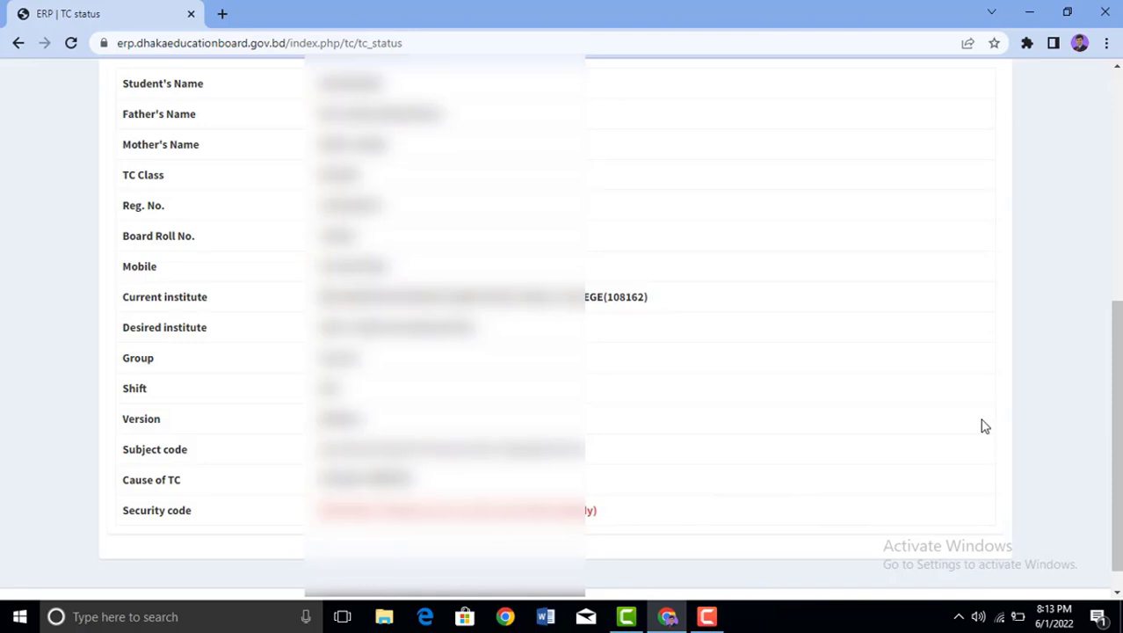
scroll(1114, 425, "up", 4)
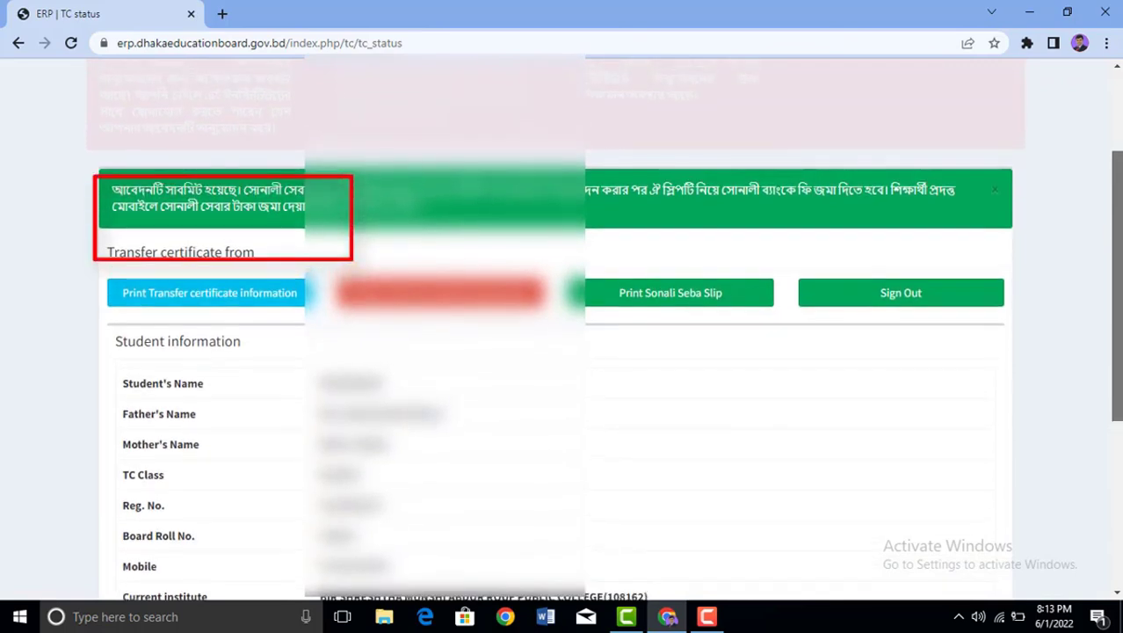
scroll(562, 352, "down", 1)
scroll(630, 475, "down", 1)
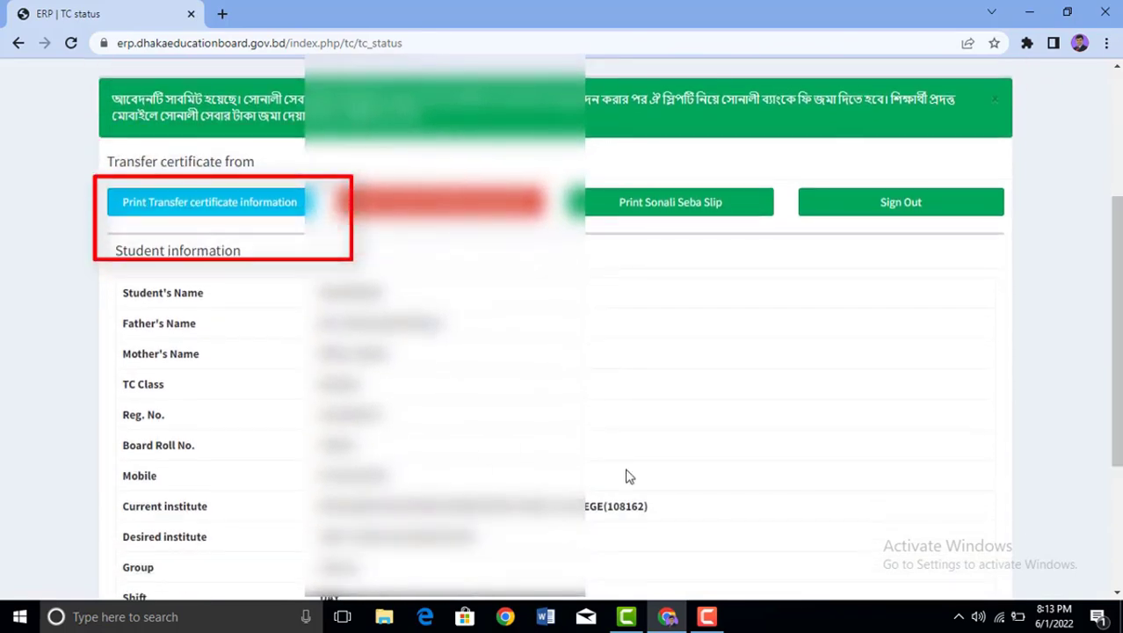
Step: Print the TC information to PDF as tc_print.pdf on the Desktop, then return to ERP | TC status
left_click(191, 216)
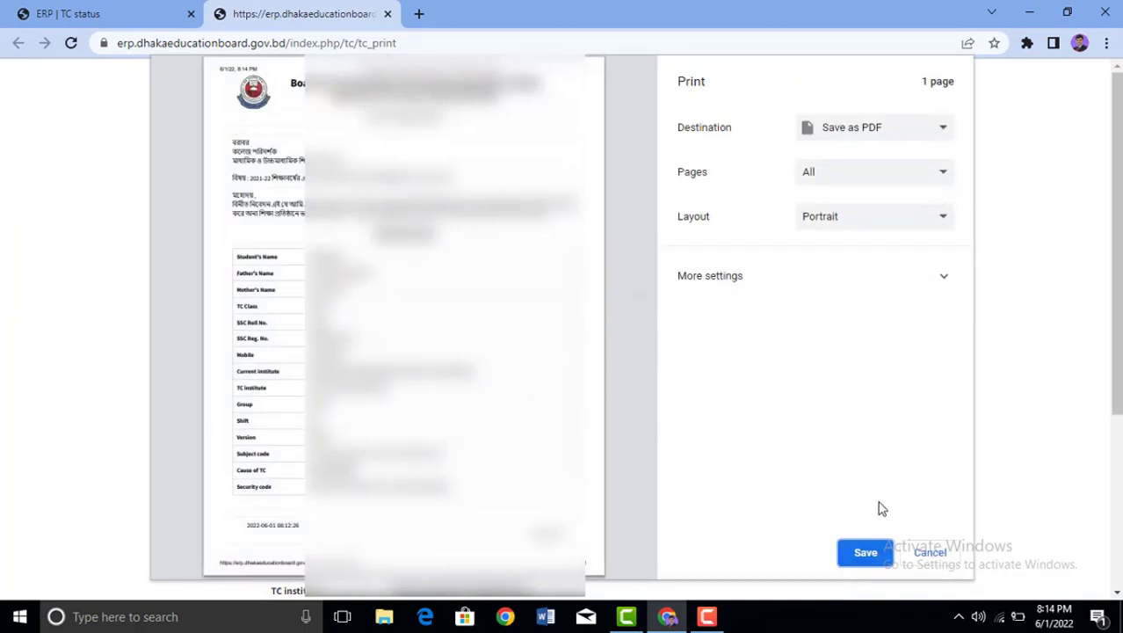
left_click(864, 554)
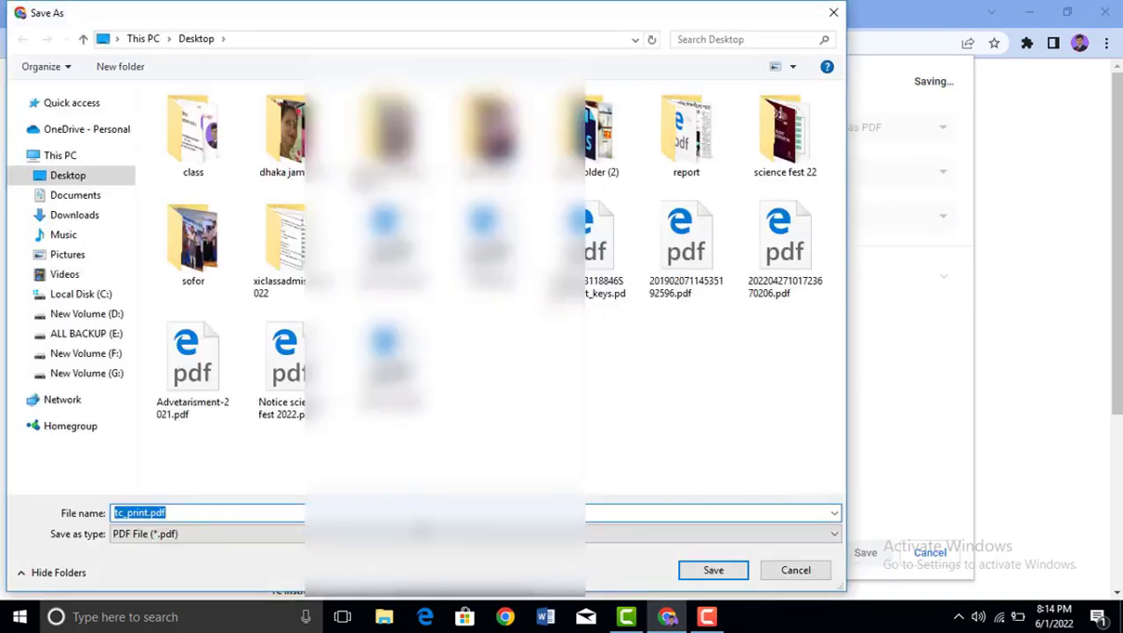
left_click(703, 573)
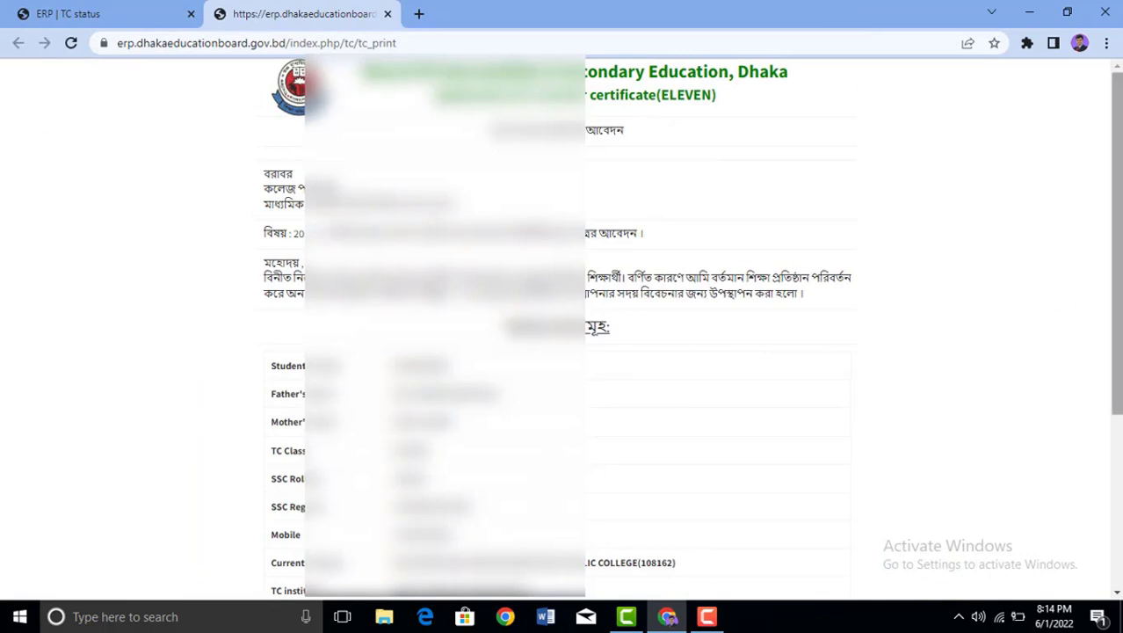
scroll(1115, 264, "down", 3)
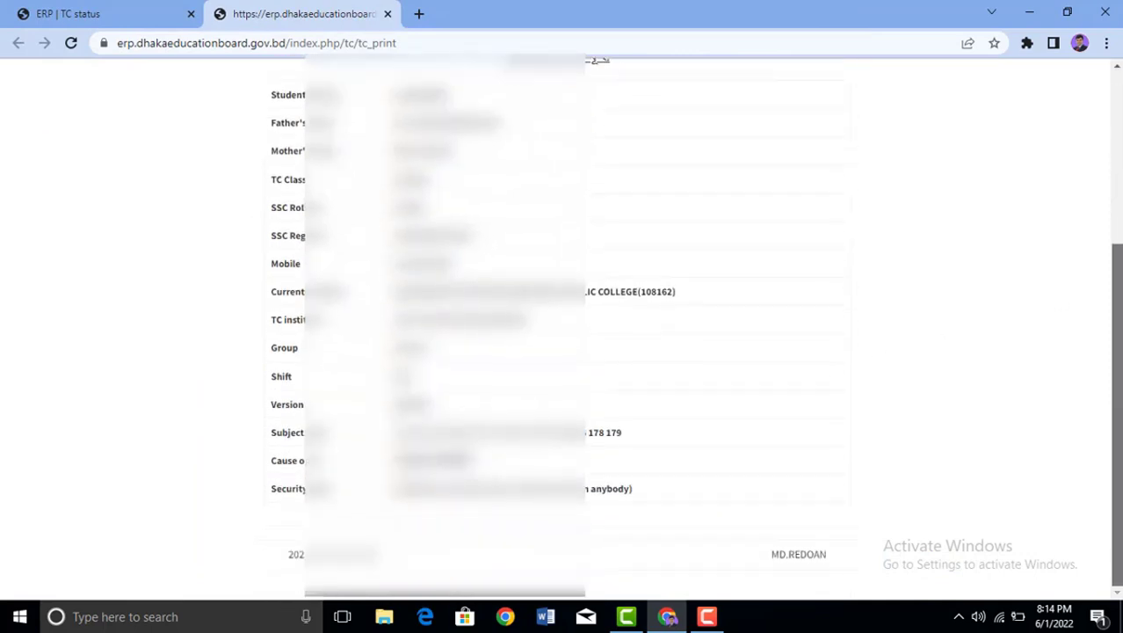
scroll(562, 325, "up", 2)
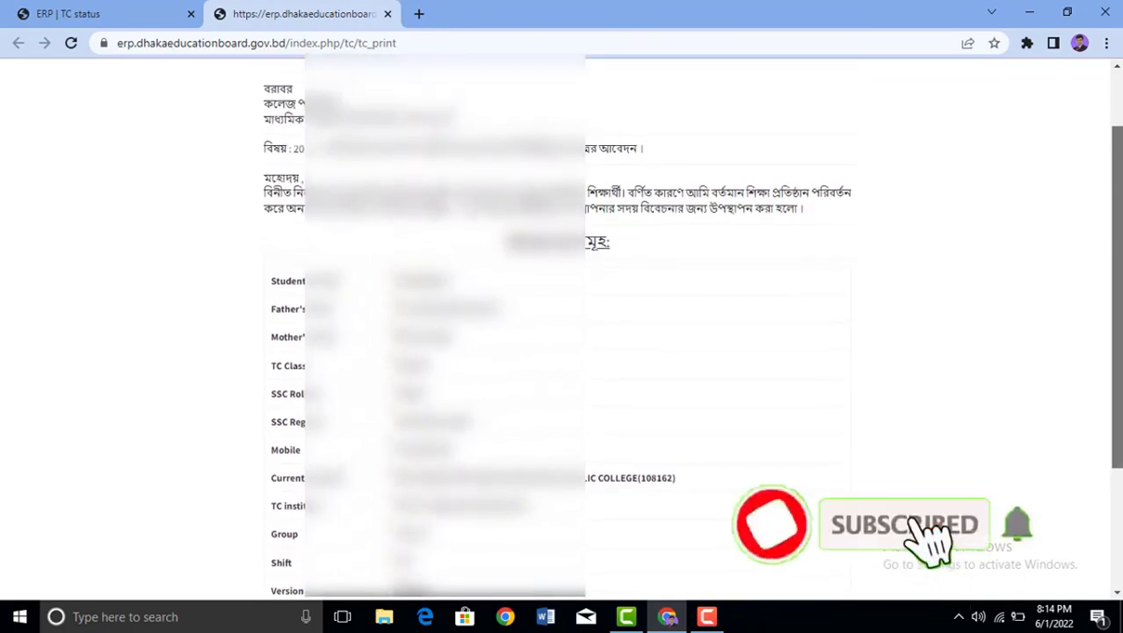
key("ctrl+shift+Tab")
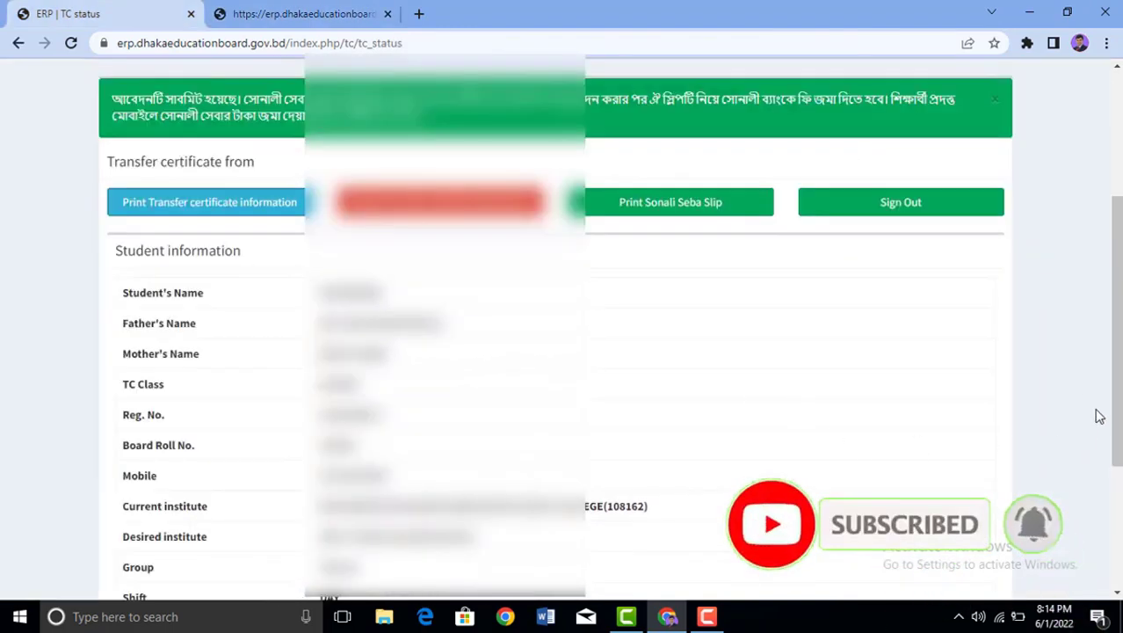
scroll(1116, 342, "up", 2)
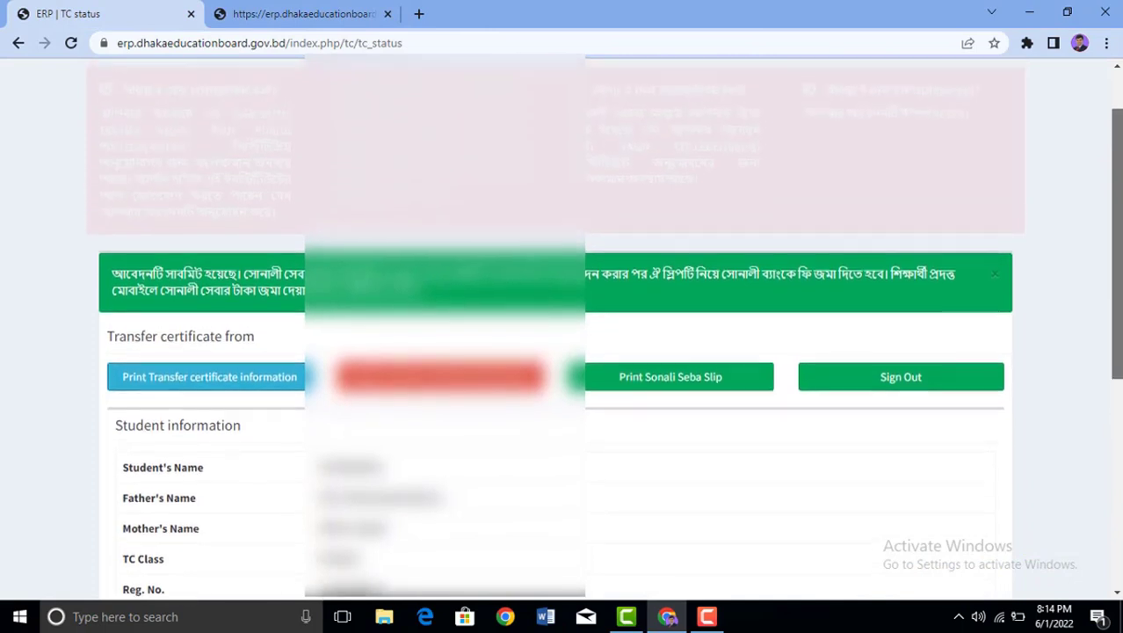
scroll(562, 325, "up", 1)
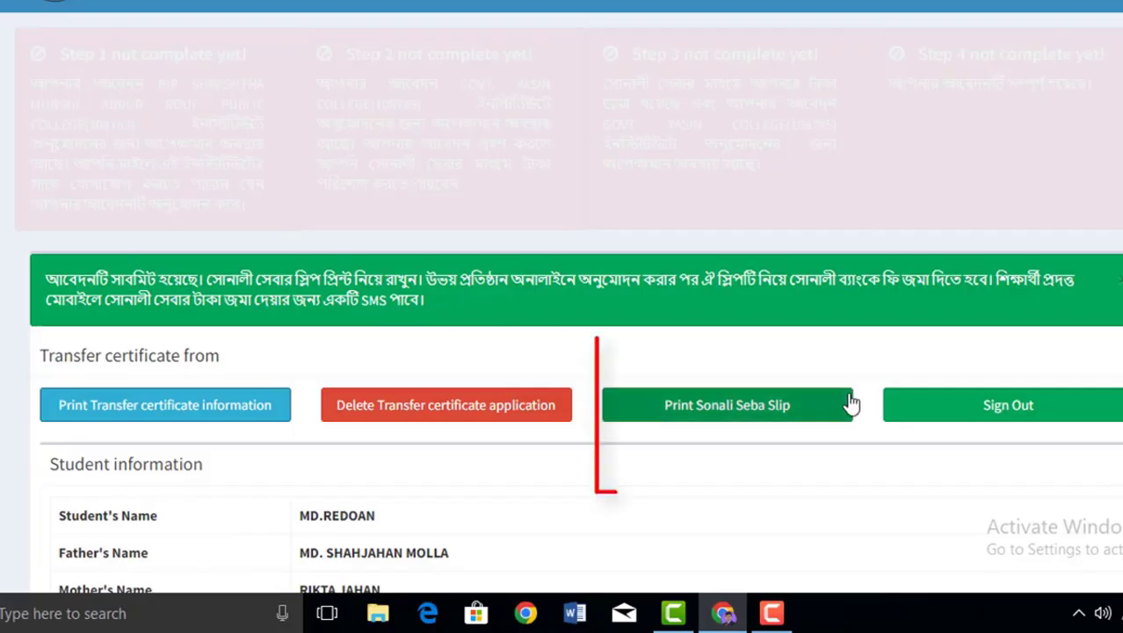
Step: Open the 700.00 Sonali payment page and browse its Cards, Sonali Bank and Mobile Banking options
left_click(721, 405)
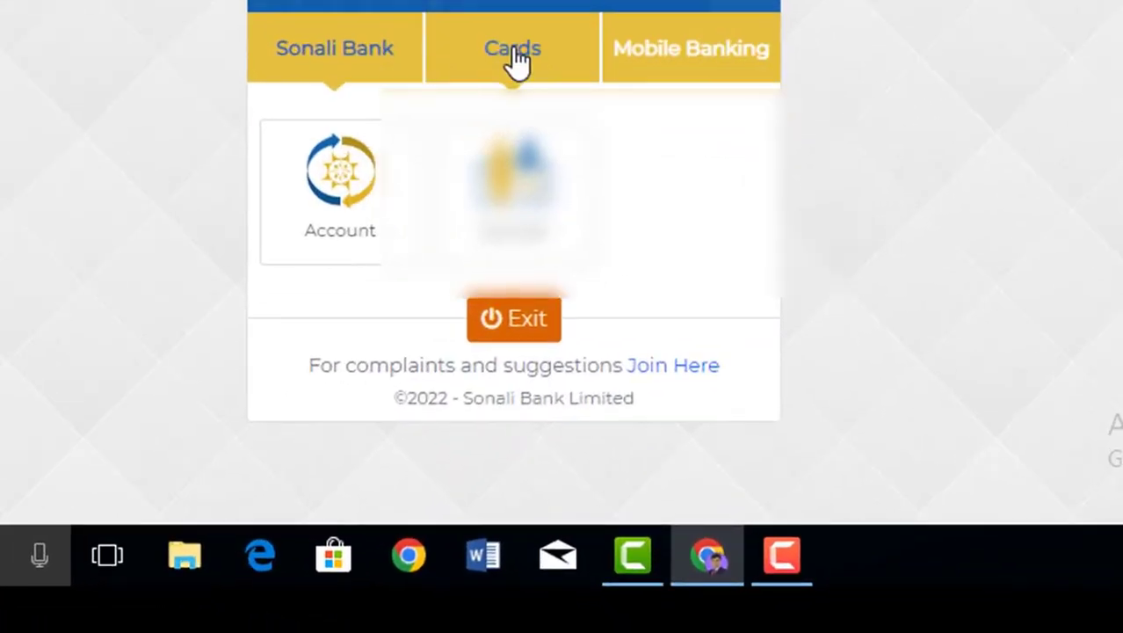
left_click(595, 344)
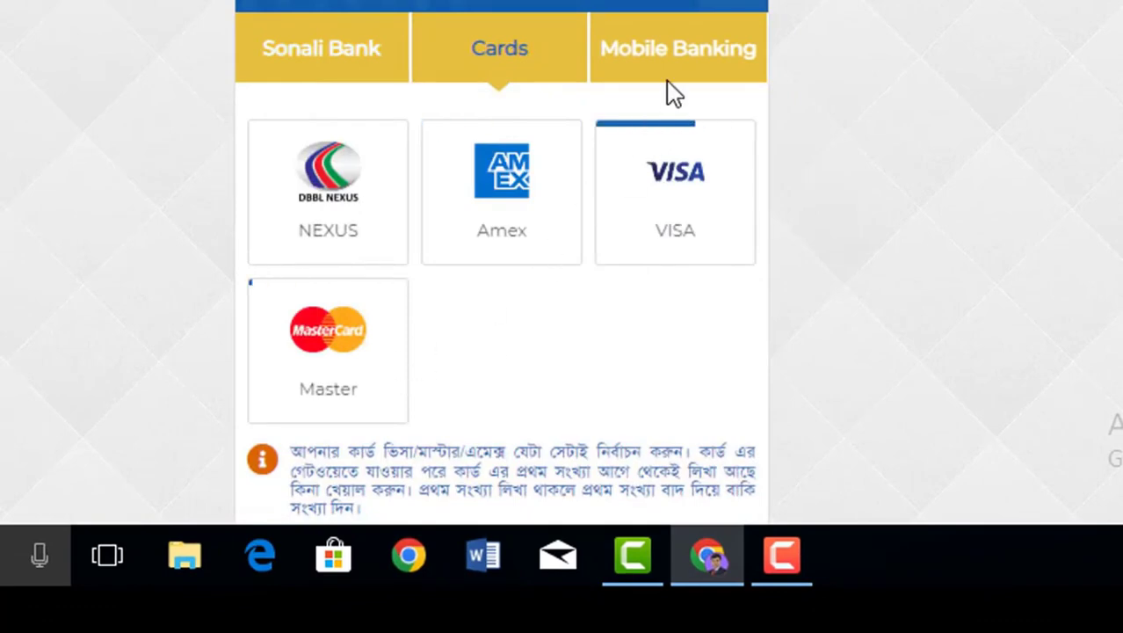
left_click(711, 61)
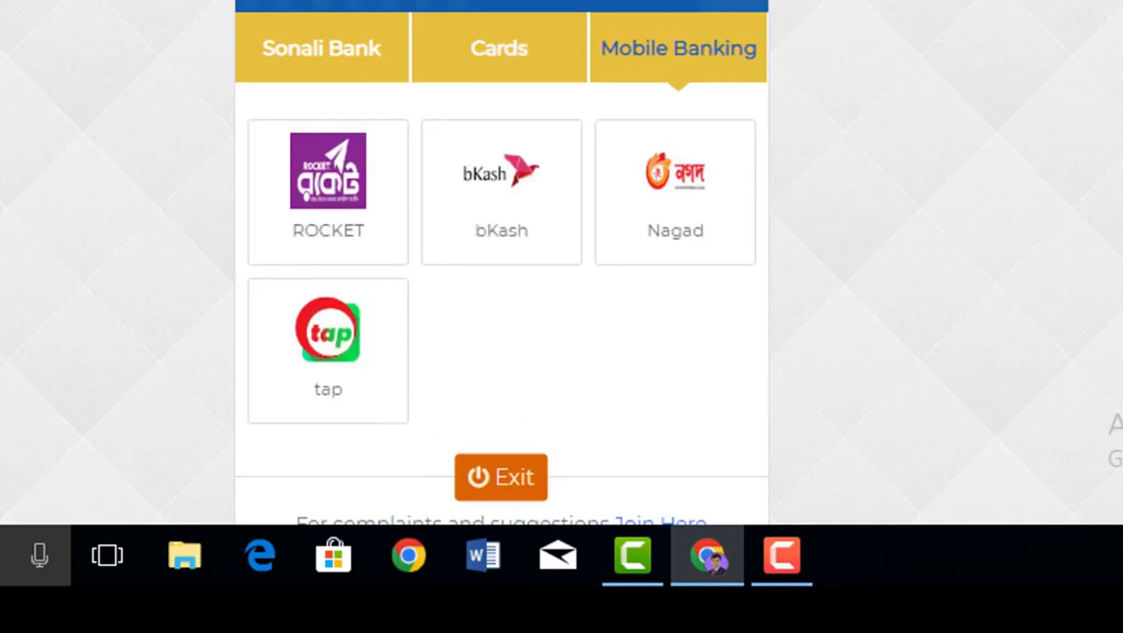
scroll(1060, 177, "down", 2)
scroll(1060, 177, "up", 2)
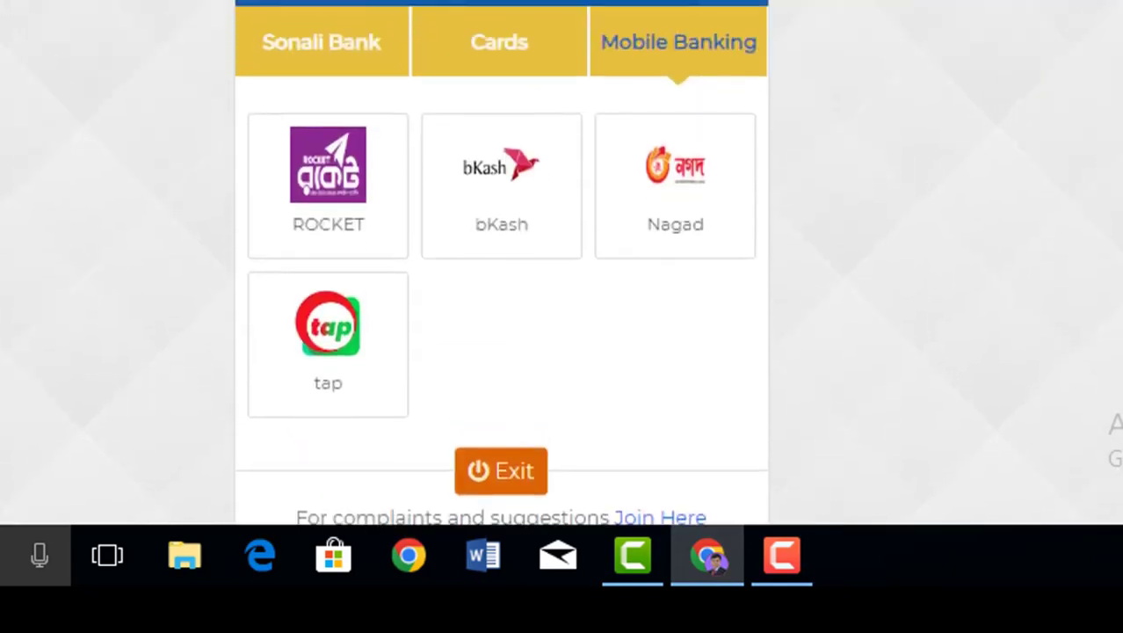
left_click(316, 69)
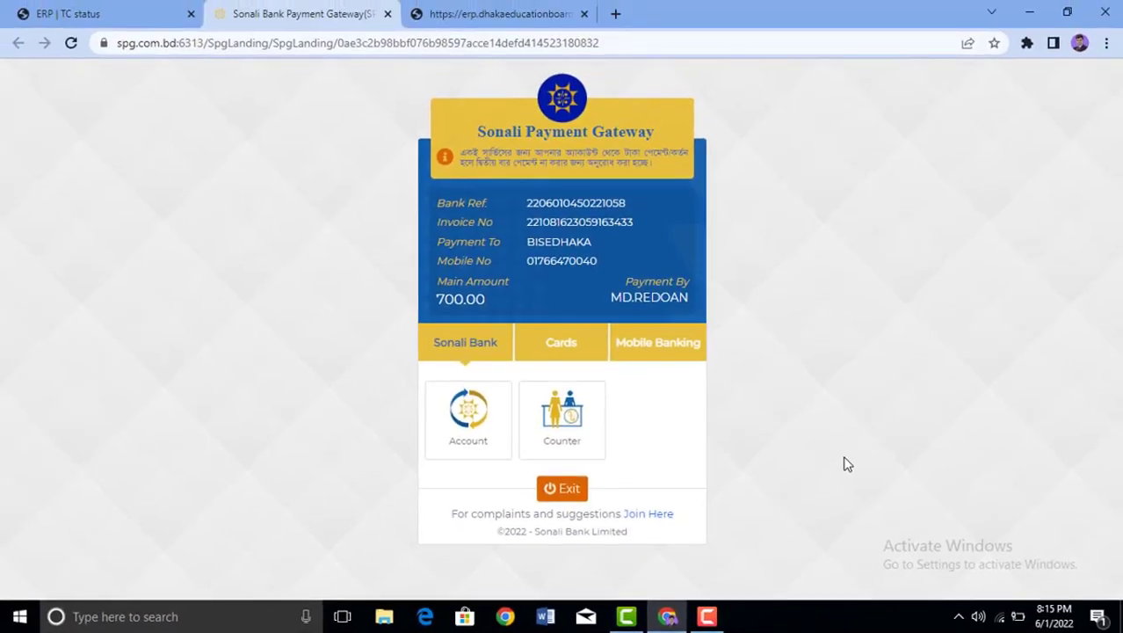
left_click(657, 341)
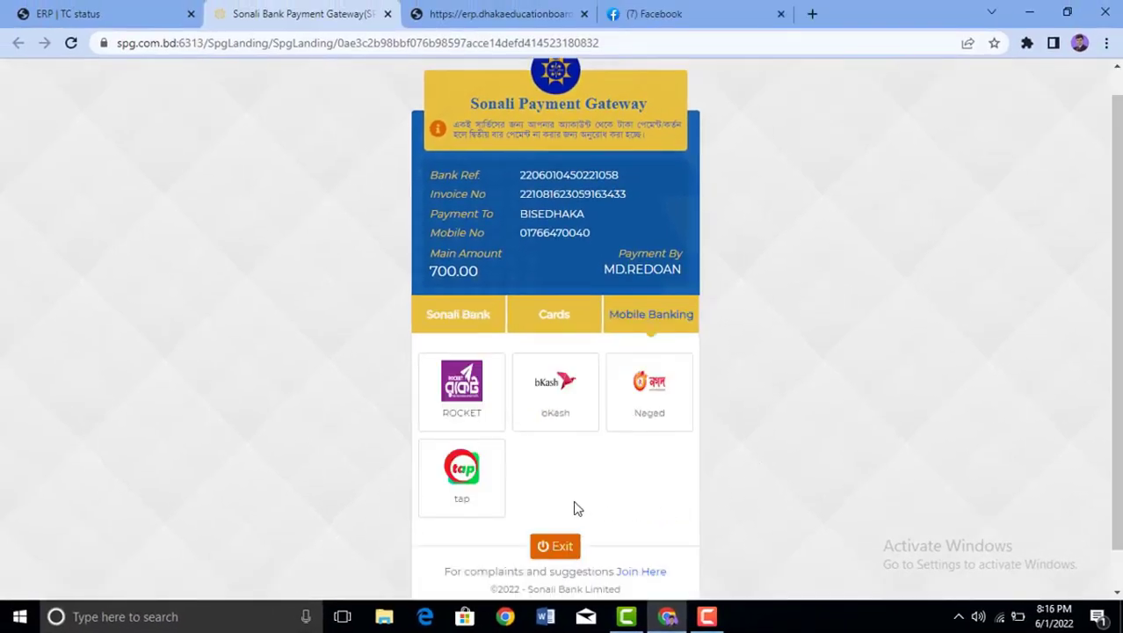
Step: Exit the gateway, close the System Error tab, and sign out from the ERP | TC status page
left_click(561, 547)
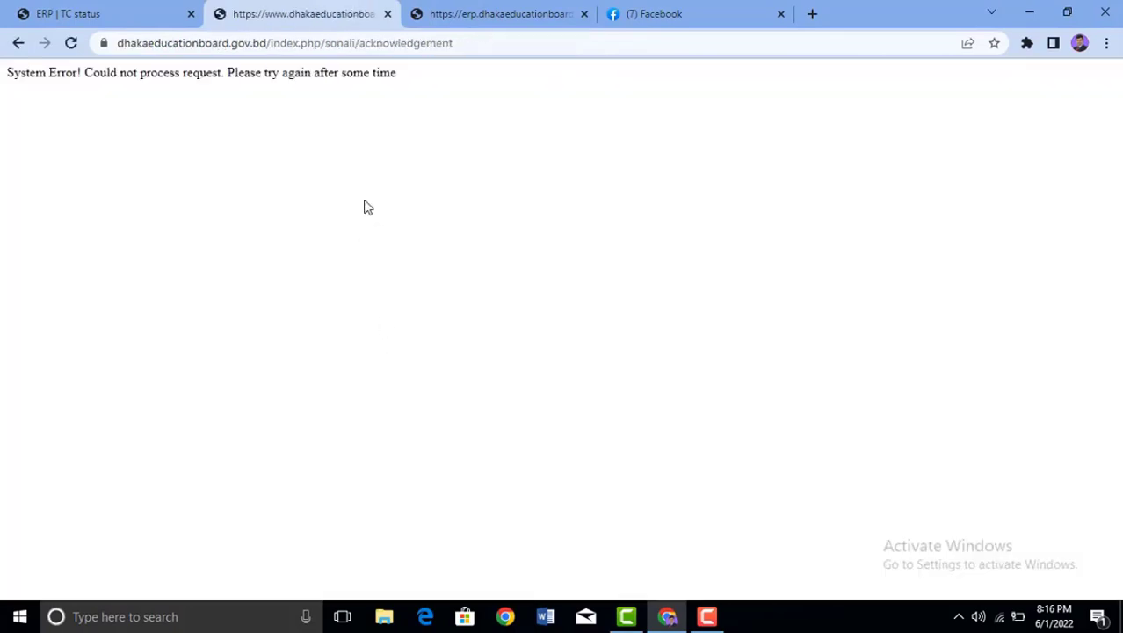
left_click(387, 14)
left_click(98, 13)
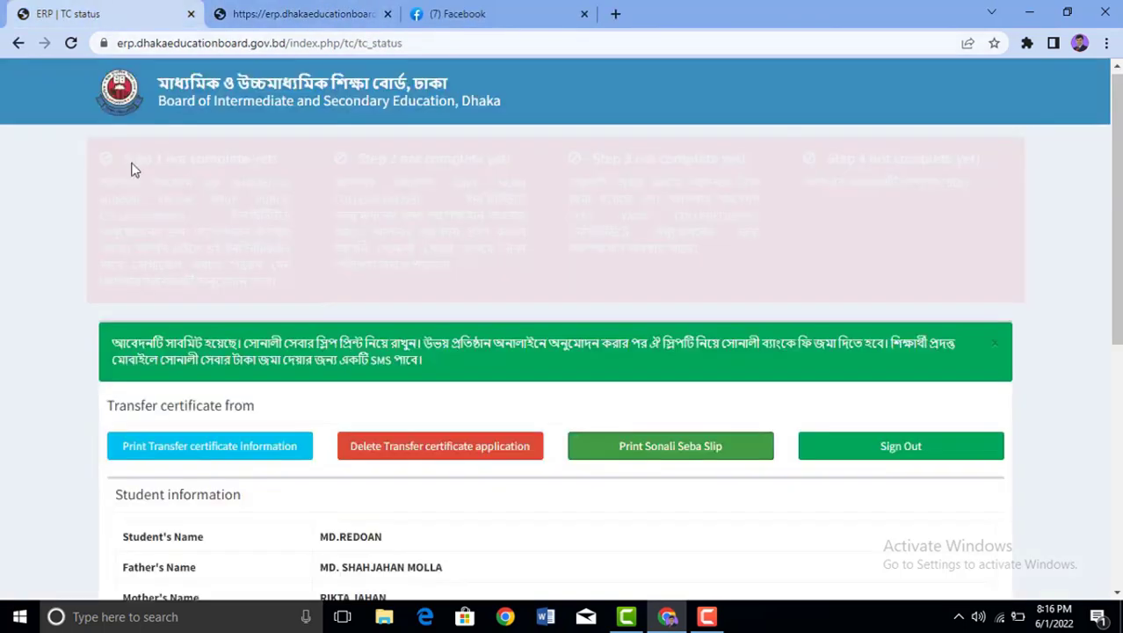
left_click(912, 448)
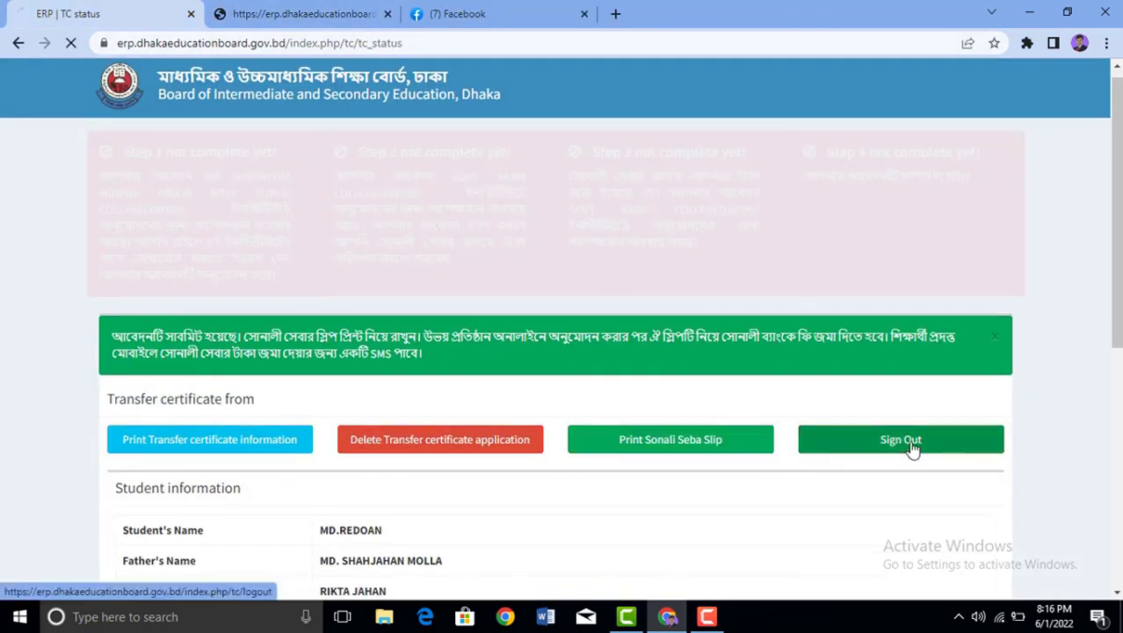